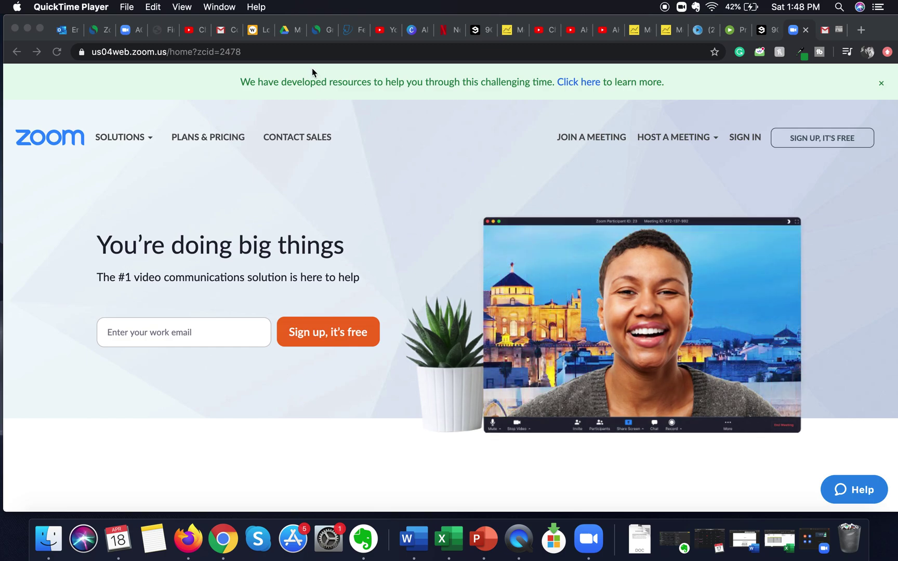
Sign in to the Zoom web portal from Chrome and land on the empty Meetings page
left_click(389, 171)
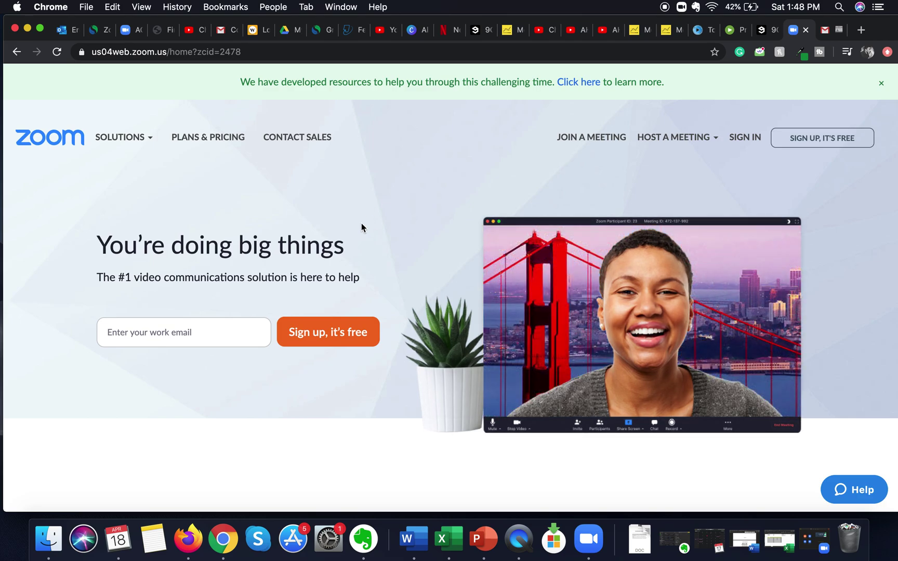
left_click(746, 138)
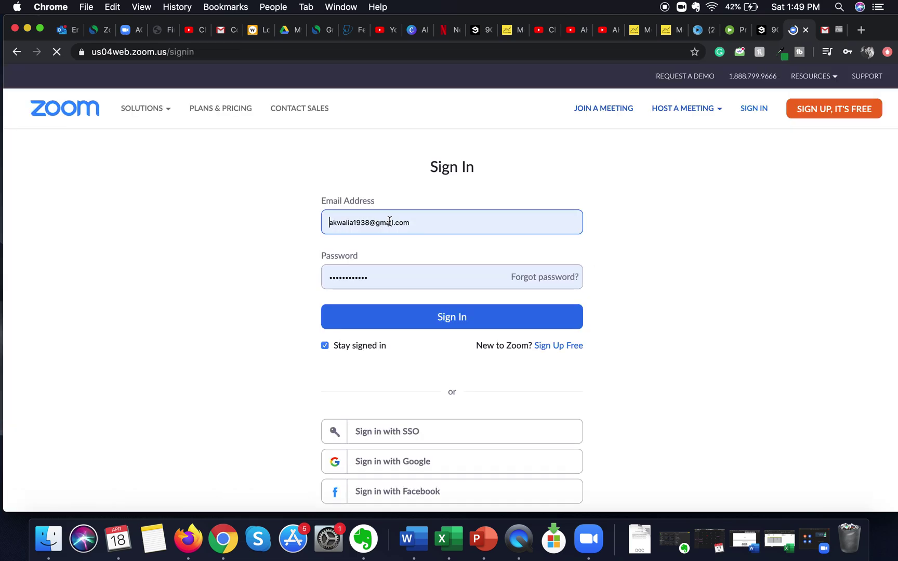
left_click(428, 320)
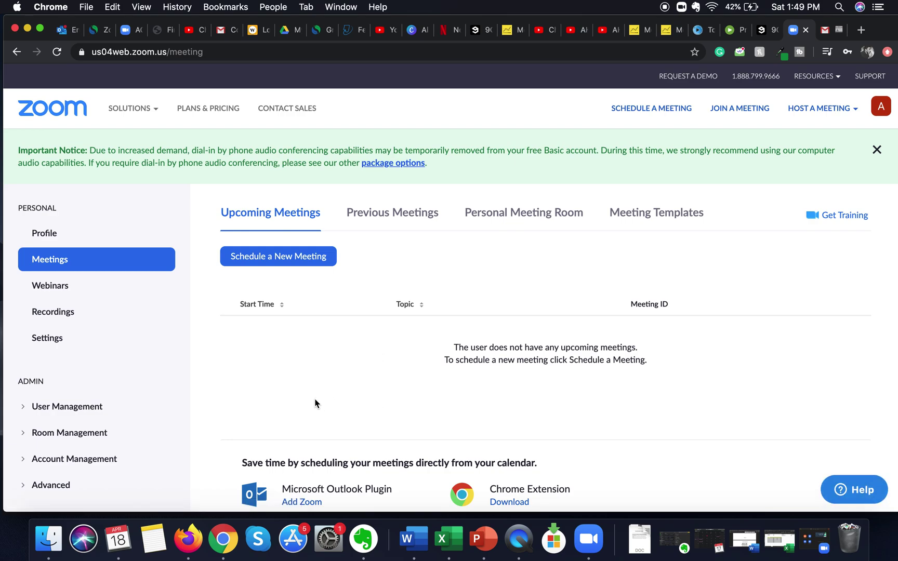
scroll(159, 375, "down", 1)
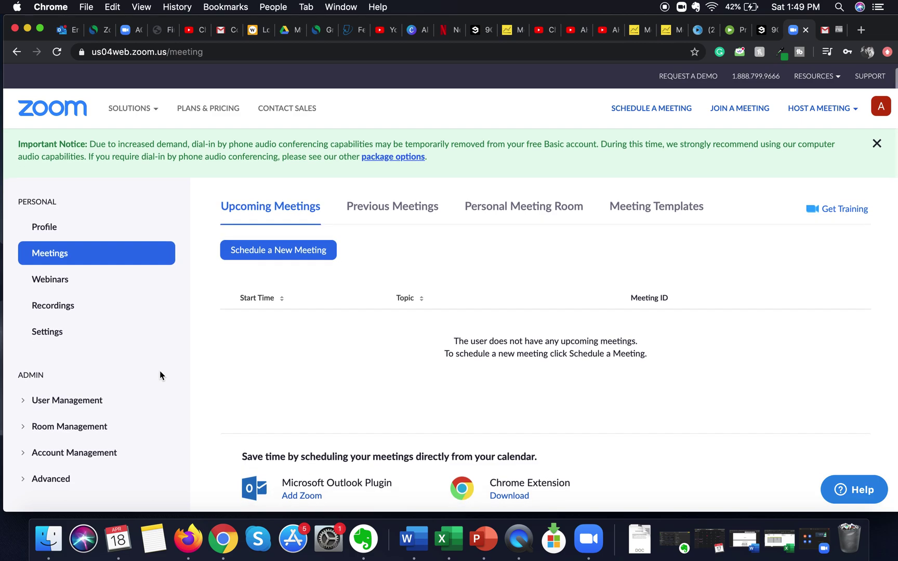
Go to account Settings and jump to the In Meeting (Advanced) section
left_click(50, 335)
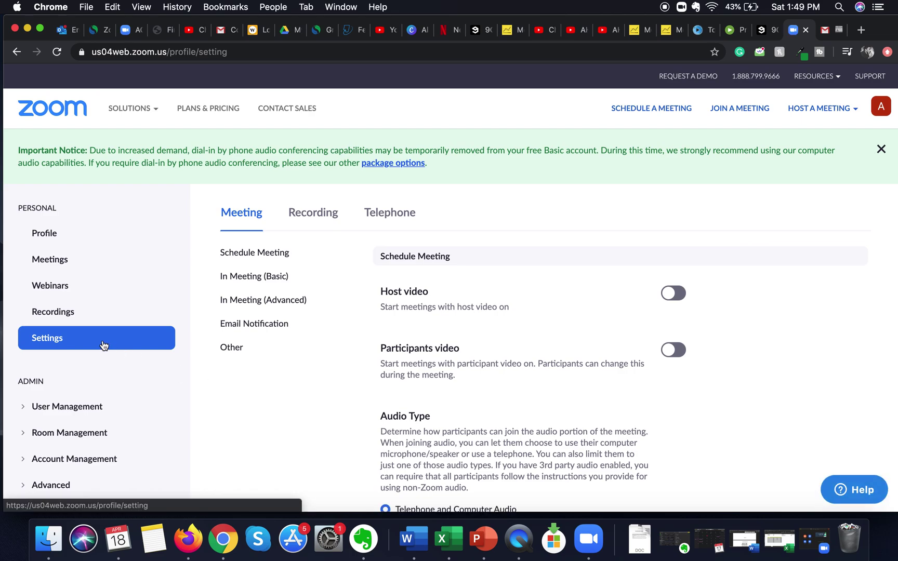
left_click(248, 303)
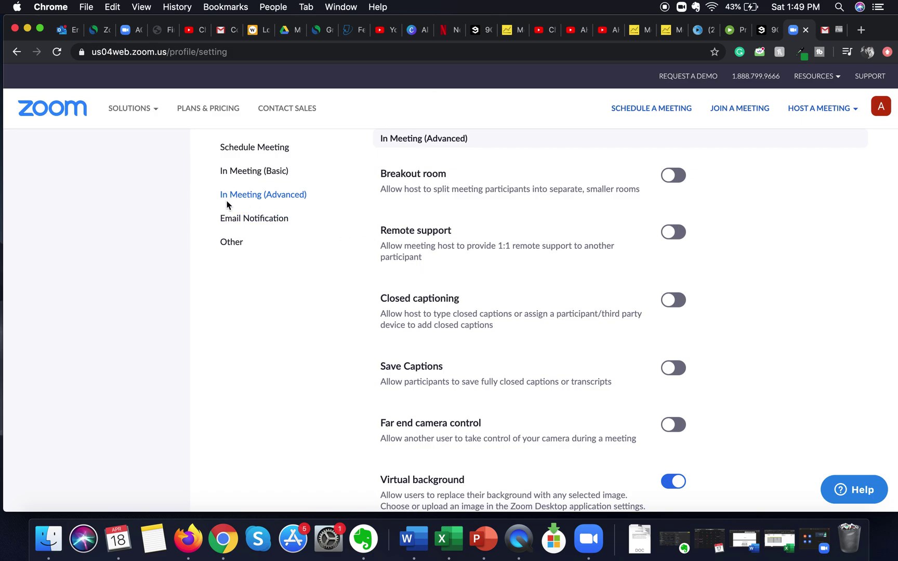
scroll(439, 291, "down", 10)
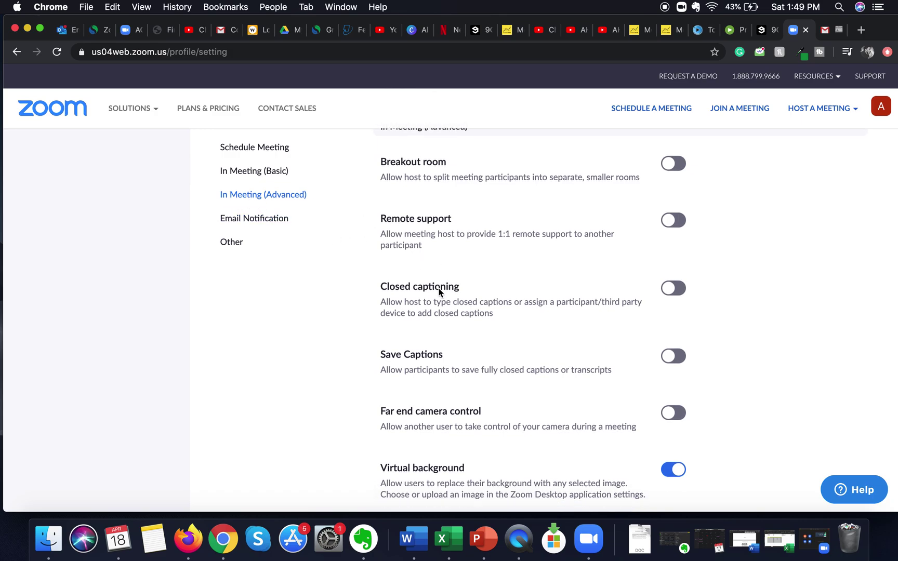
scroll(438, 289, "down", 12)
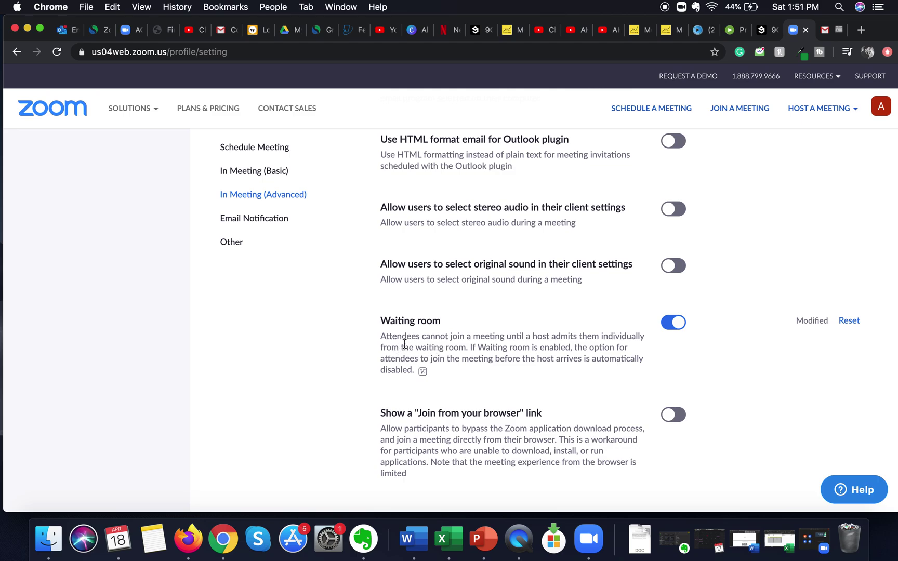
scroll(383, 322, "up", 1)
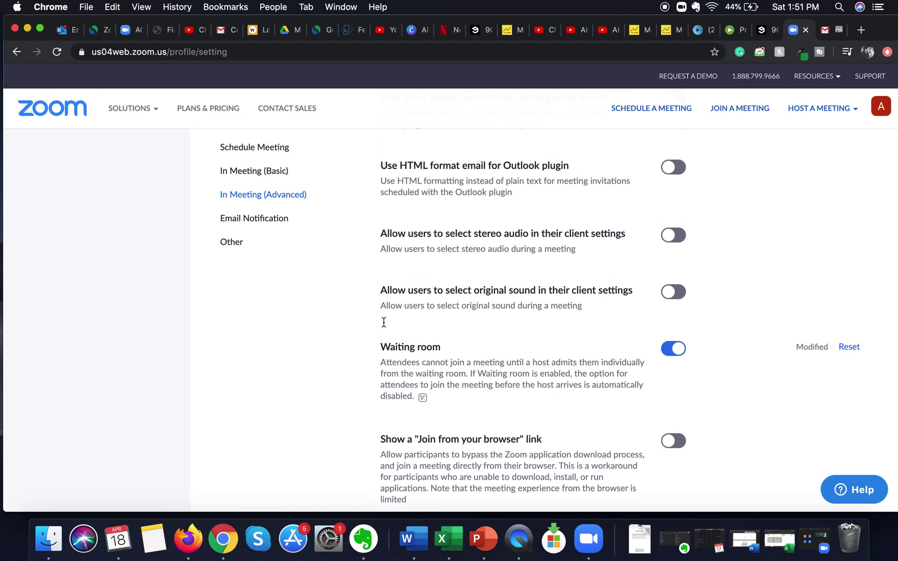
scroll(385, 326, "up", 10)
scroll(383, 322, "up", 20)
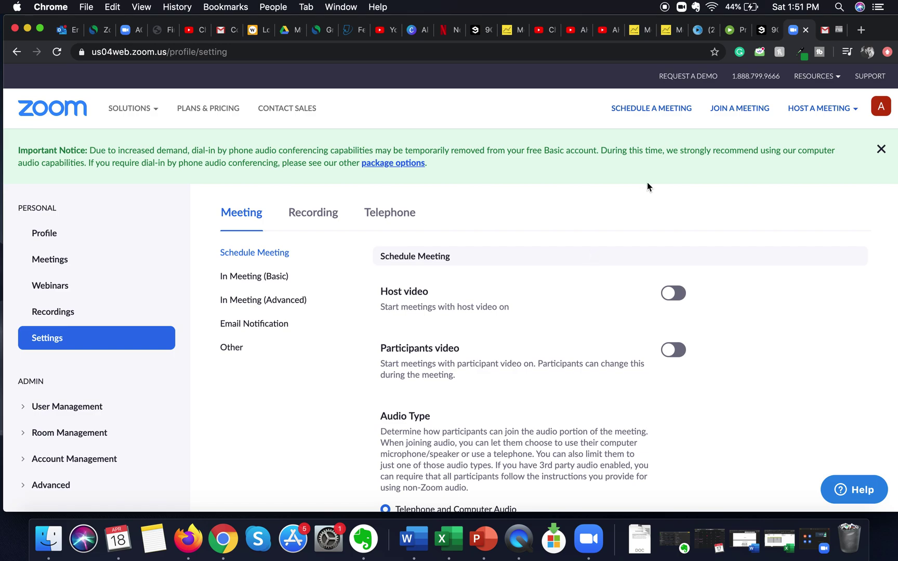
Start scheduling a new meeting and keep Enable waiting room ticked under Meeting Options
left_click(639, 114)
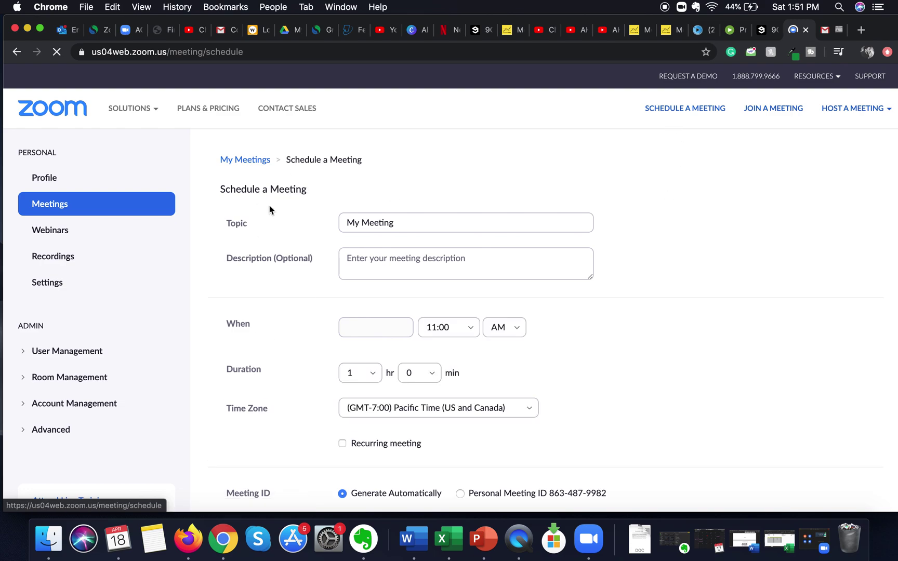
scroll(308, 401, "down", 1)
scroll(308, 402, "down", 10)
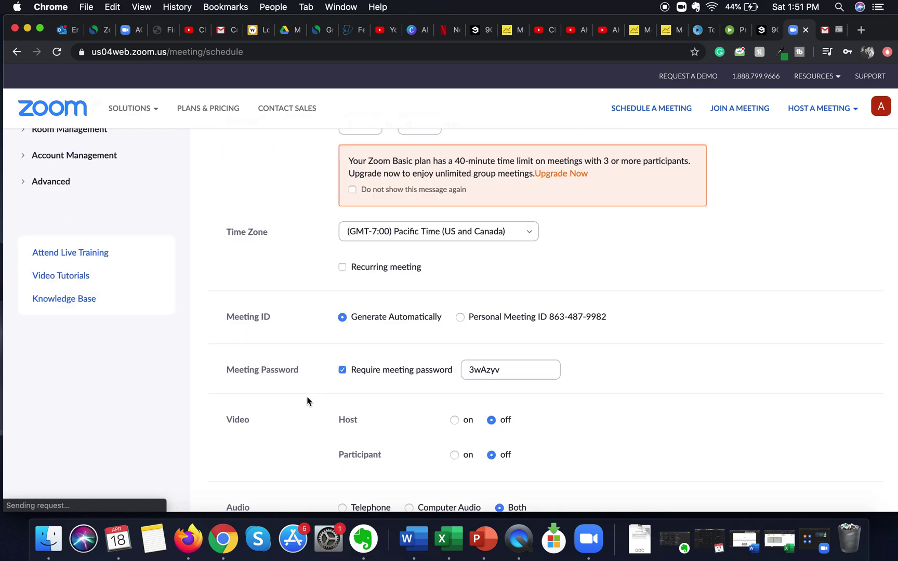
scroll(307, 402, "down", 1)
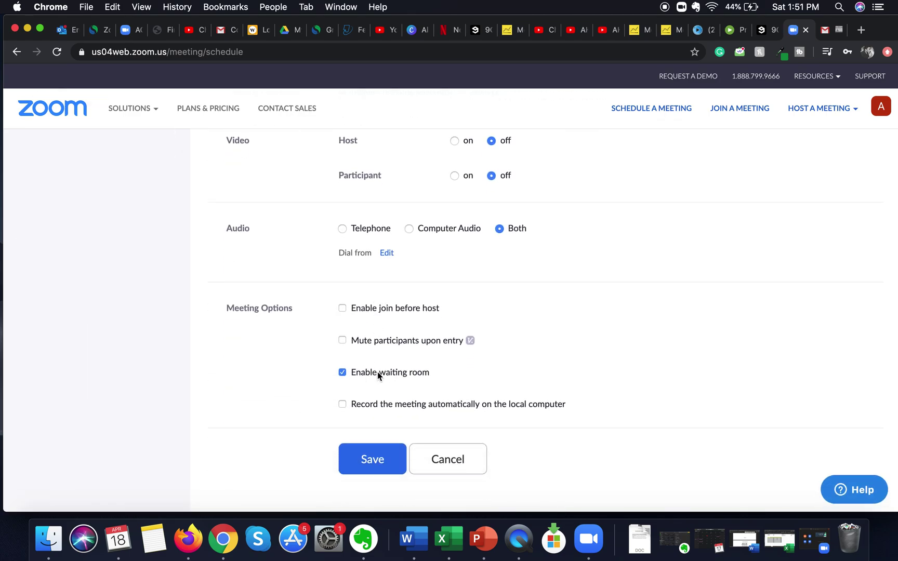
left_click(343, 373)
left_click(342, 375)
Start a new instant meeting in the Zoom desktop app and show its participants list
left_click(589, 539)
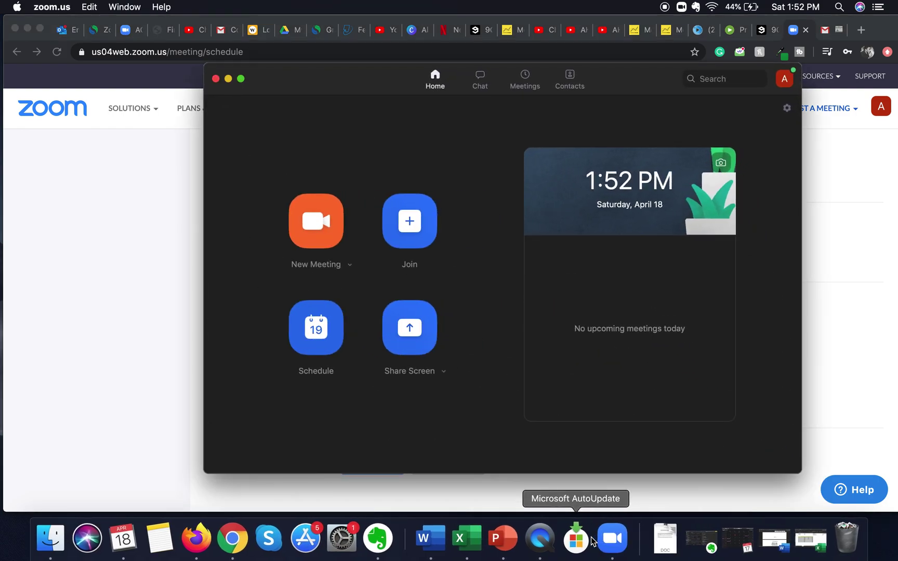
left_click(322, 227)
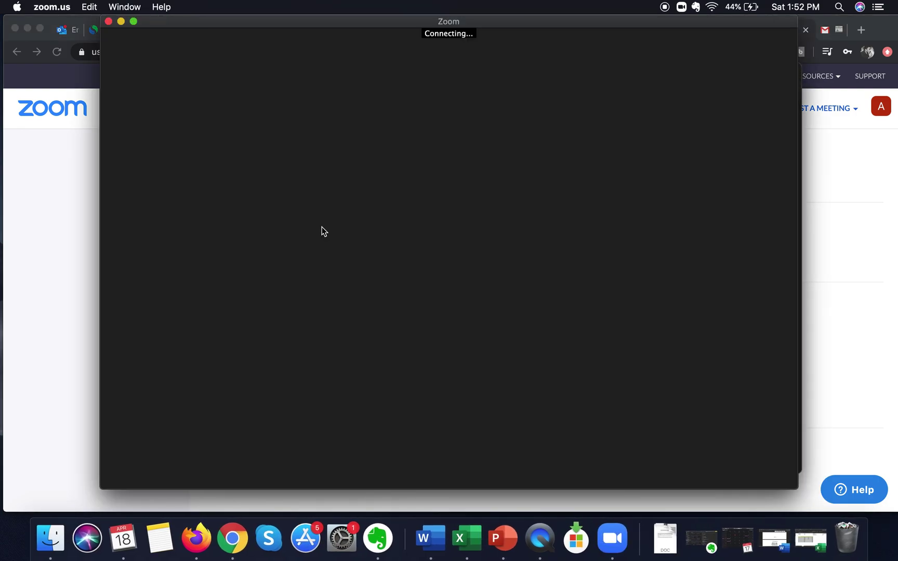
left_click(396, 483)
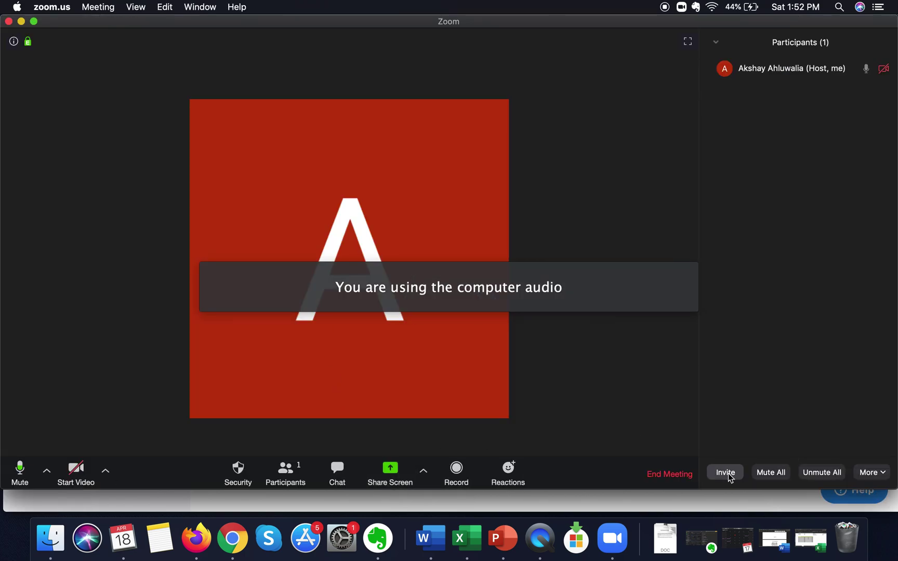
Copy the meeting's invitation URL and close the Invite dialog
left_click(726, 473)
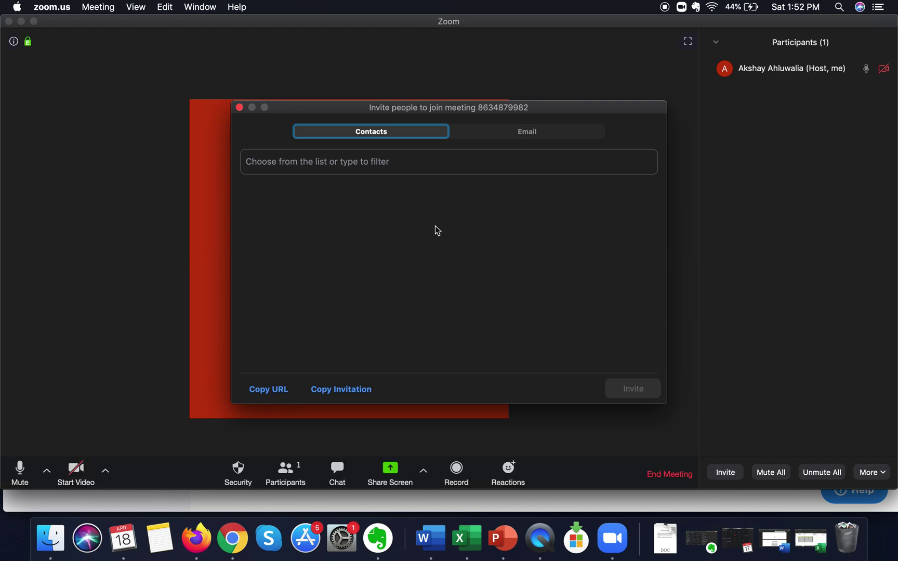
left_click(280, 388)
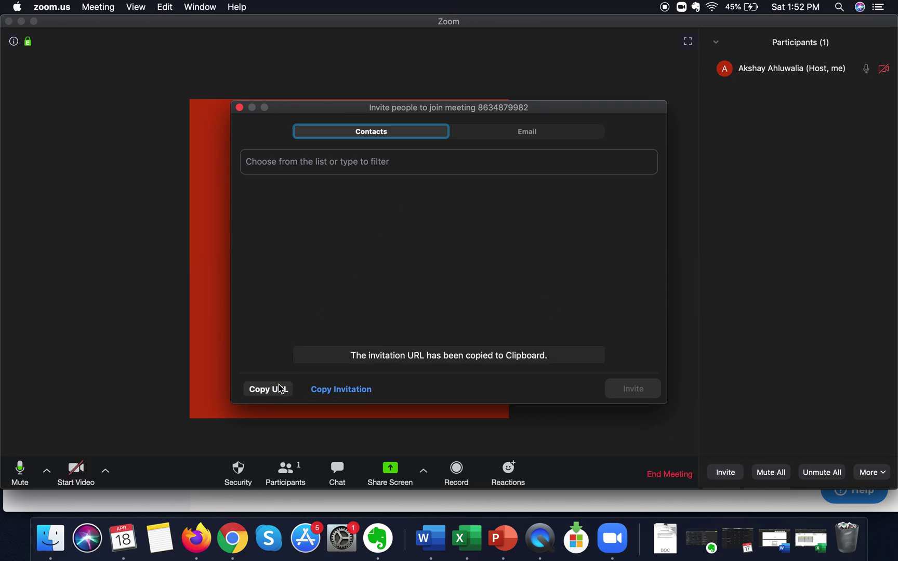
left_click(239, 107)
Minimize the meeting, then send the guest a Gmail message containing the pasted Zoom link
left_click(22, 21)
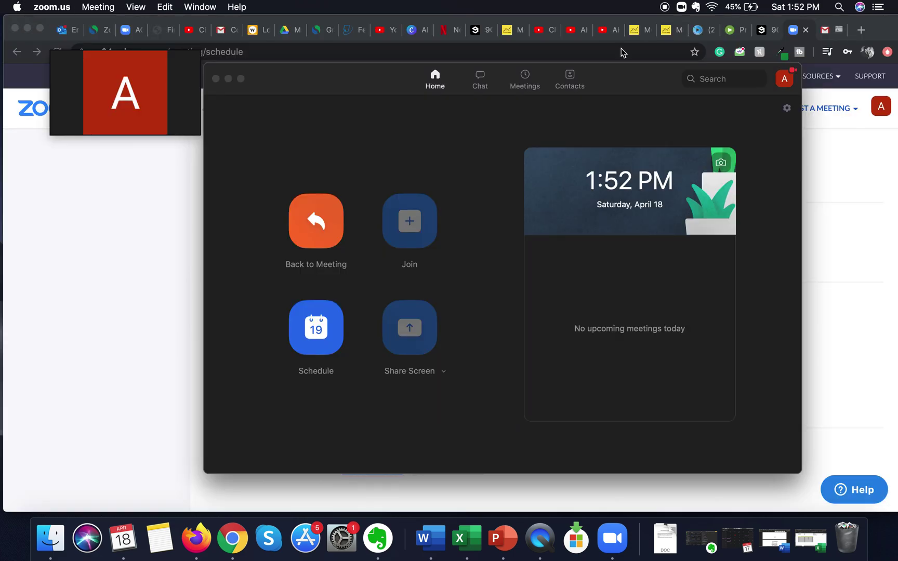
left_click(826, 33)
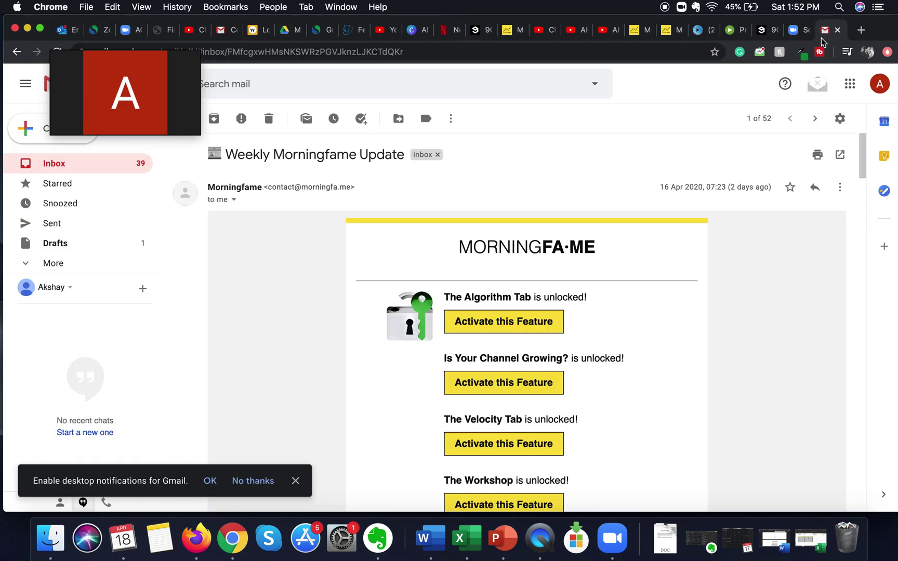
left_click(39, 134)
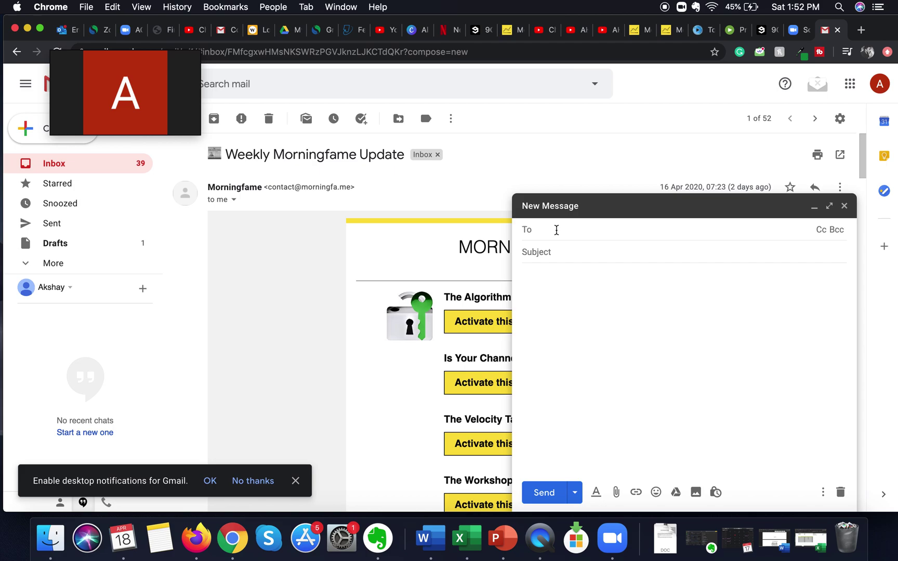
type("akshay")
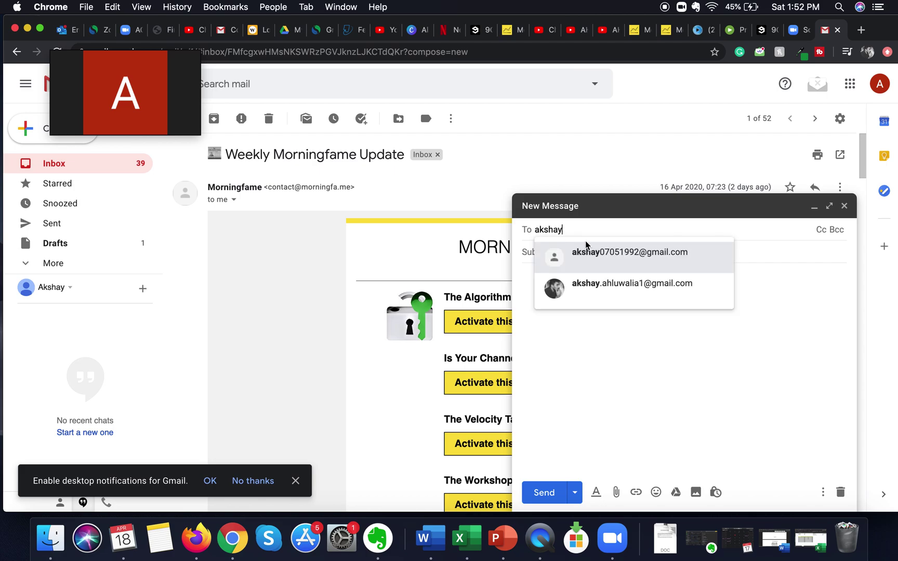
left_click(621, 283)
left_click(580, 292)
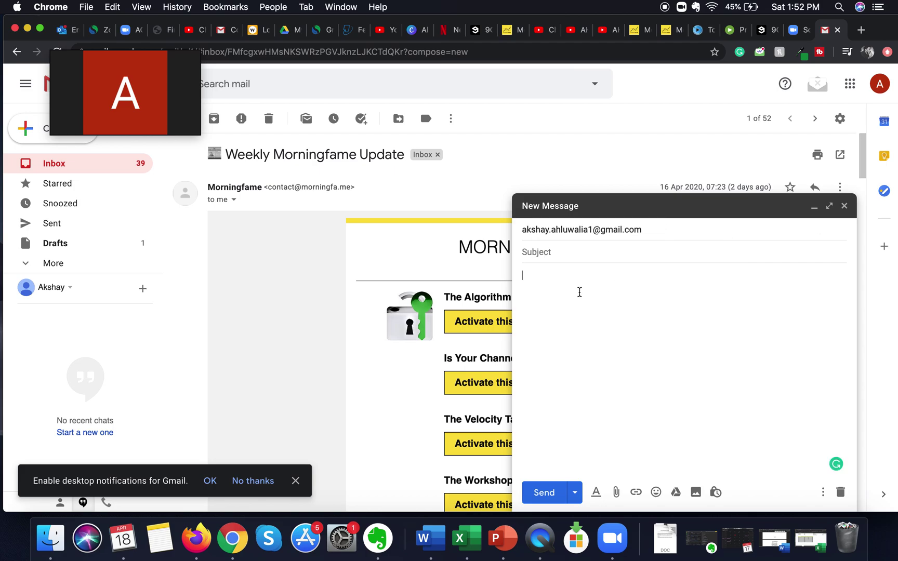
key("super+v")
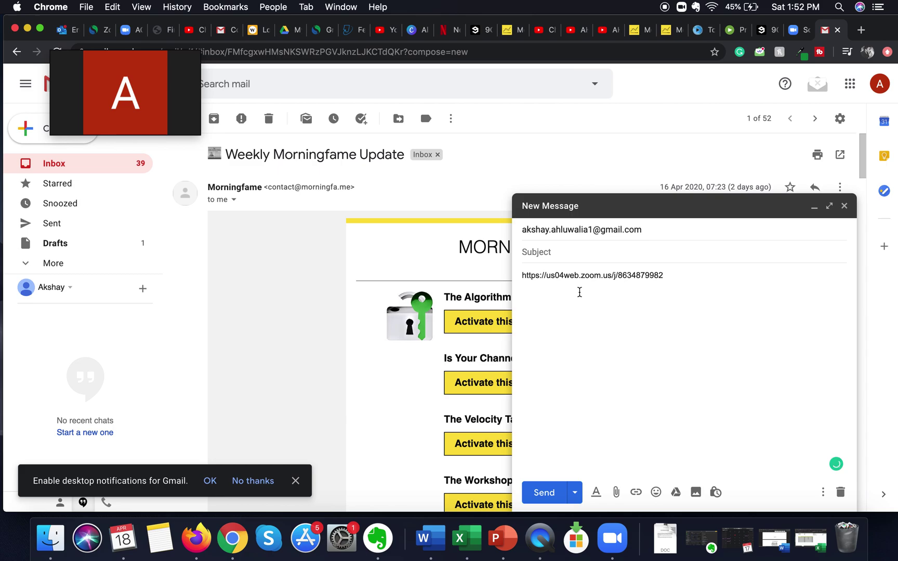
left_click(544, 493)
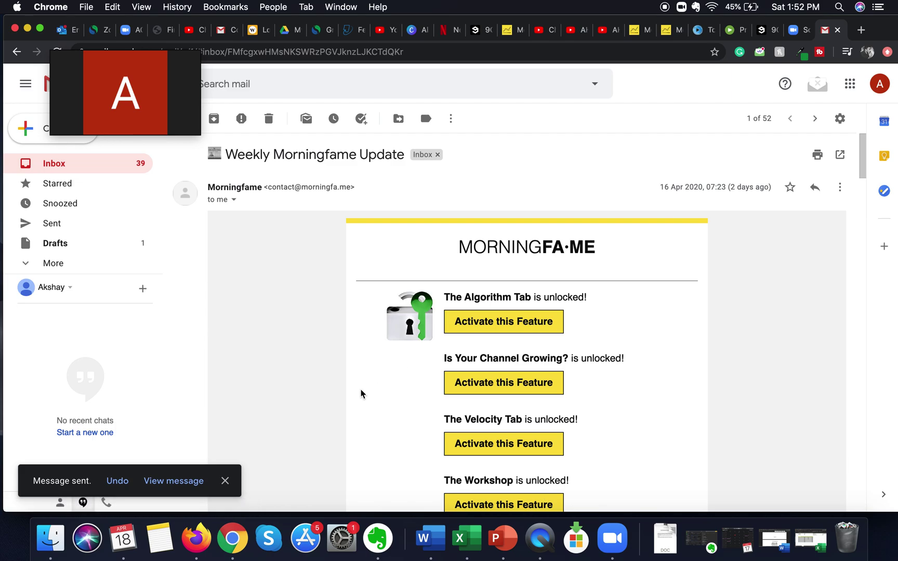
Pop the floating mini window back out to the full-size meeting window
mouse_move(191, 73)
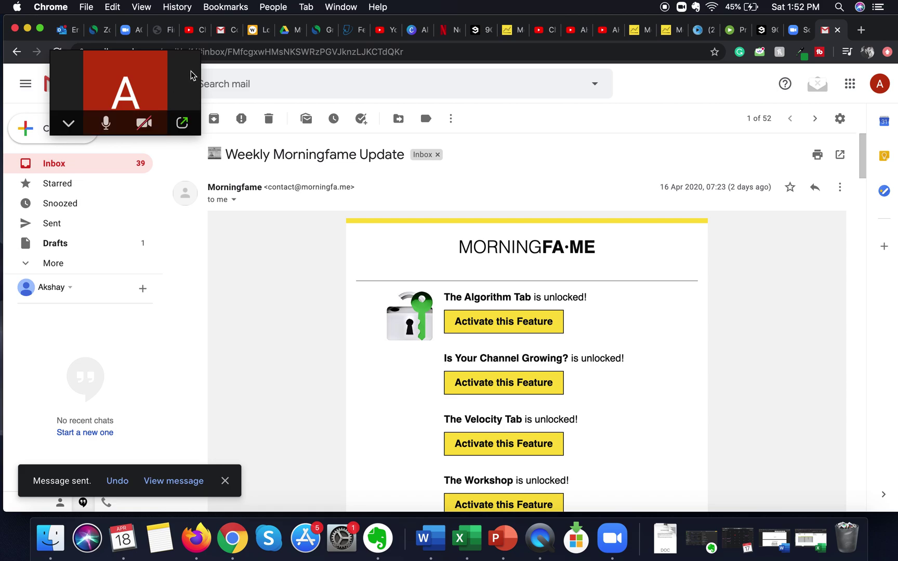
left_click(185, 126)
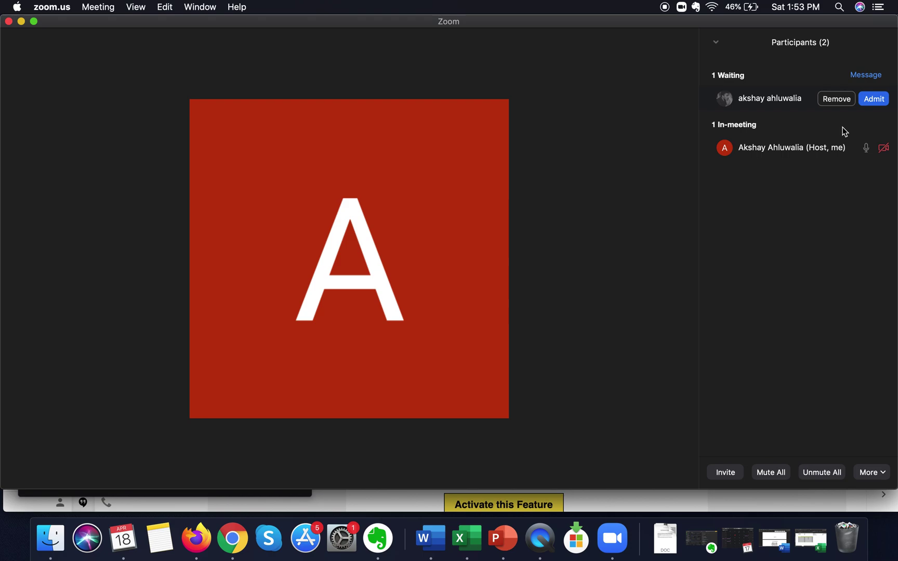
Admit the waiting guest into the meeting and mute your own microphone
left_click(875, 100)
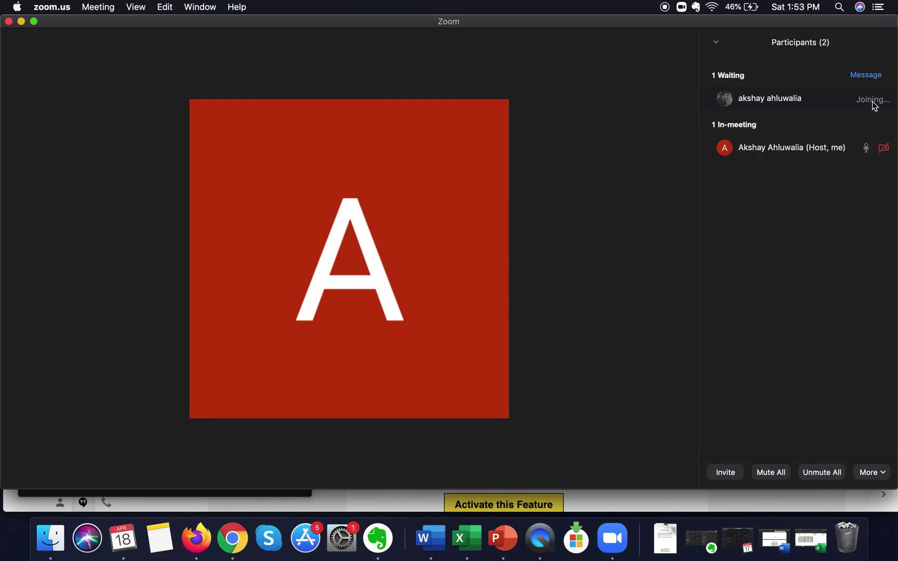
left_click(19, 471)
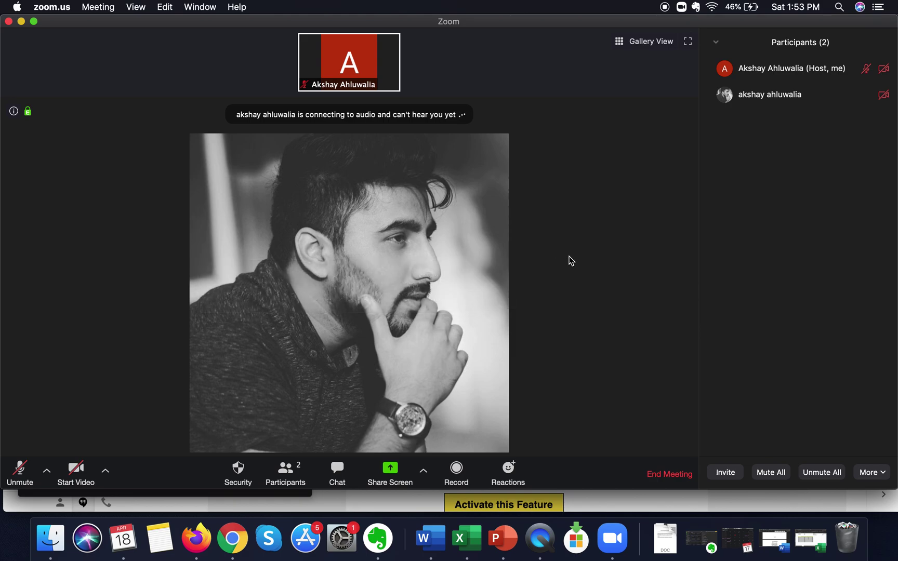
left_click(294, 474)
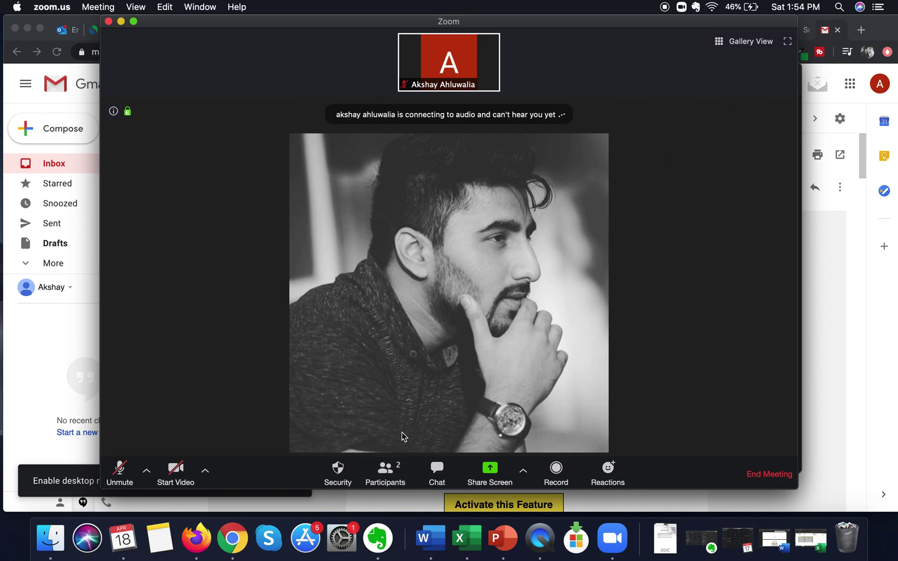
left_click(388, 477)
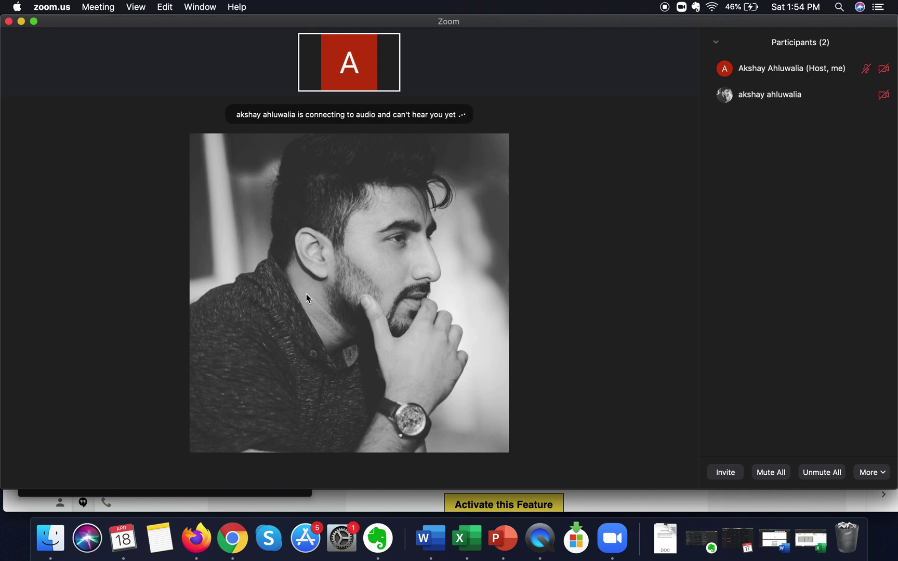
mouse_move(359, 293)
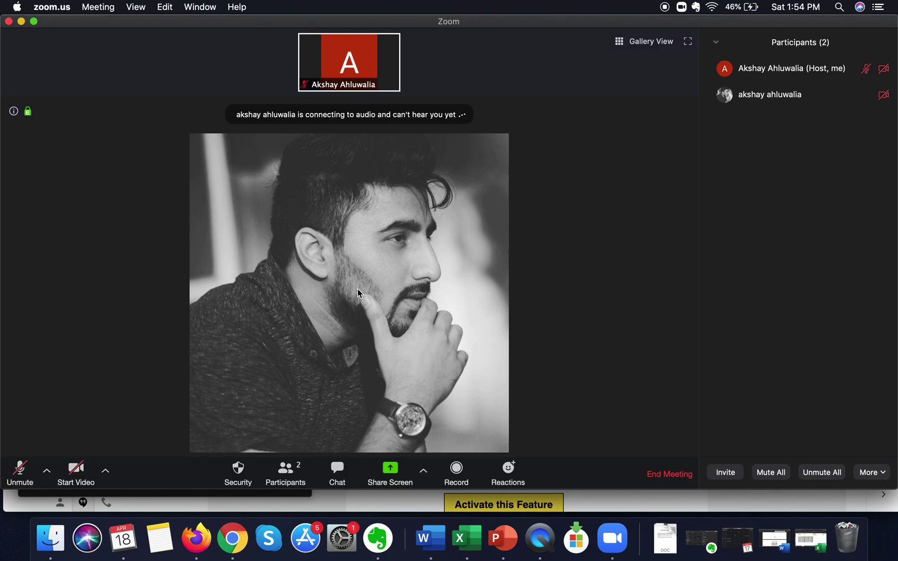